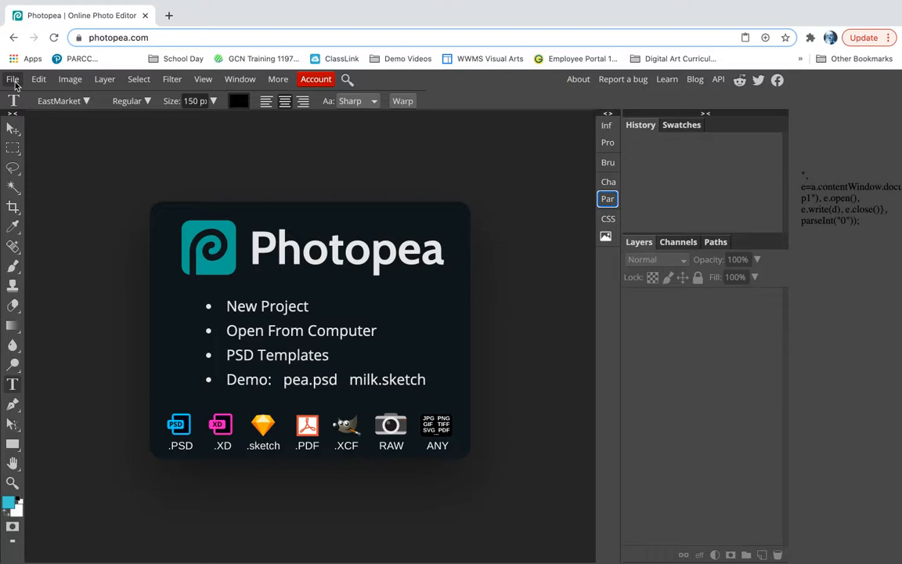
Open the image "paint palette.png" from the Downloads folder
{"action": "left_click", "coordinate": [13, 80]}
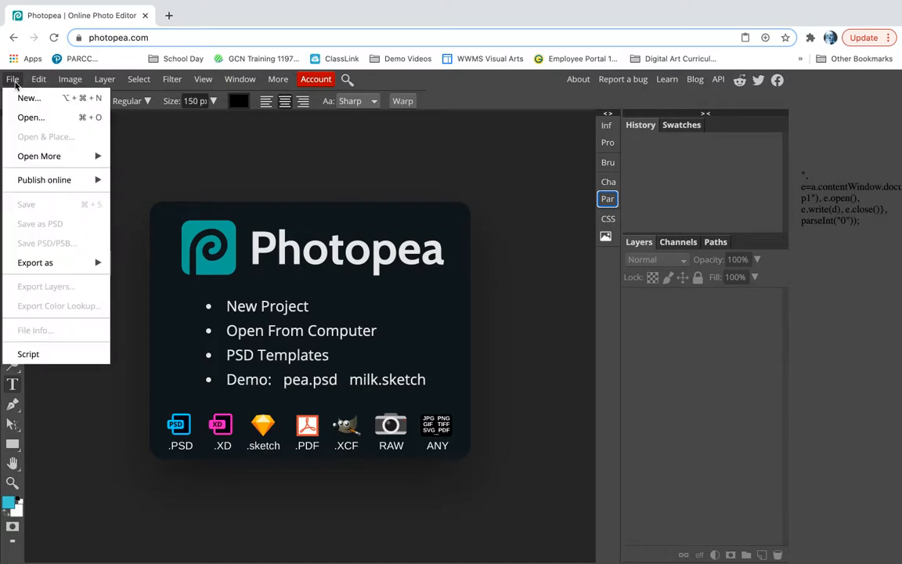
{"action": "left_click", "coordinate": [22, 116]}
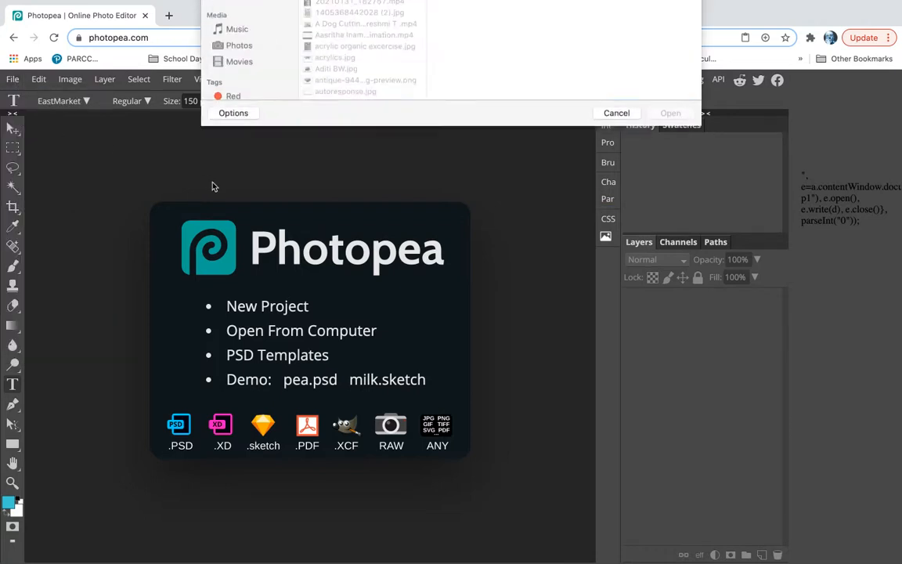
{"action": "scroll", "coordinate": [370, 151], "scroll_direction": "down", "scroll_amount": 5}
{"action": "scroll", "coordinate": [370, 151], "scroll_direction": "down", "scroll_amount": 15}
{"action": "scroll", "coordinate": [370, 151], "scroll_direction": "down", "scroll_amount": 15}
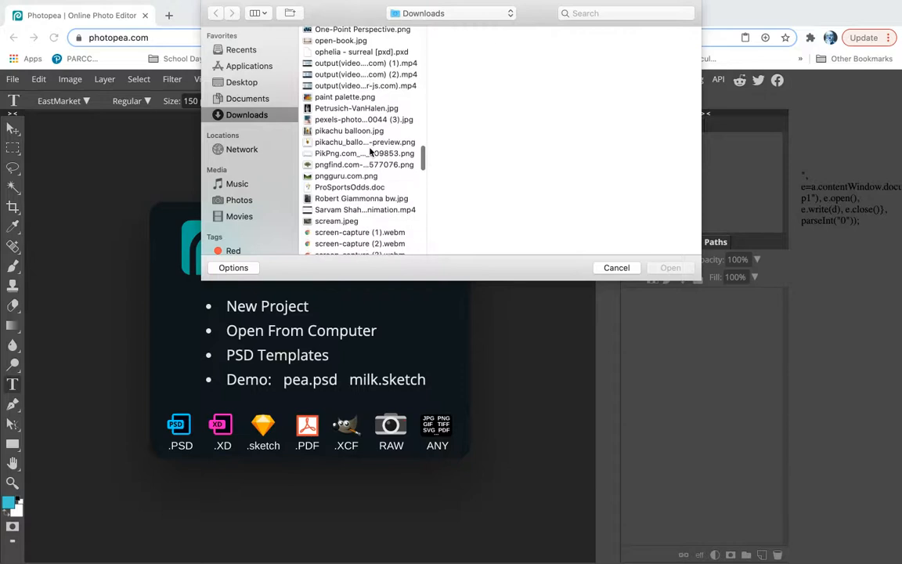
{"action": "left_click", "coordinate": [354, 98]}
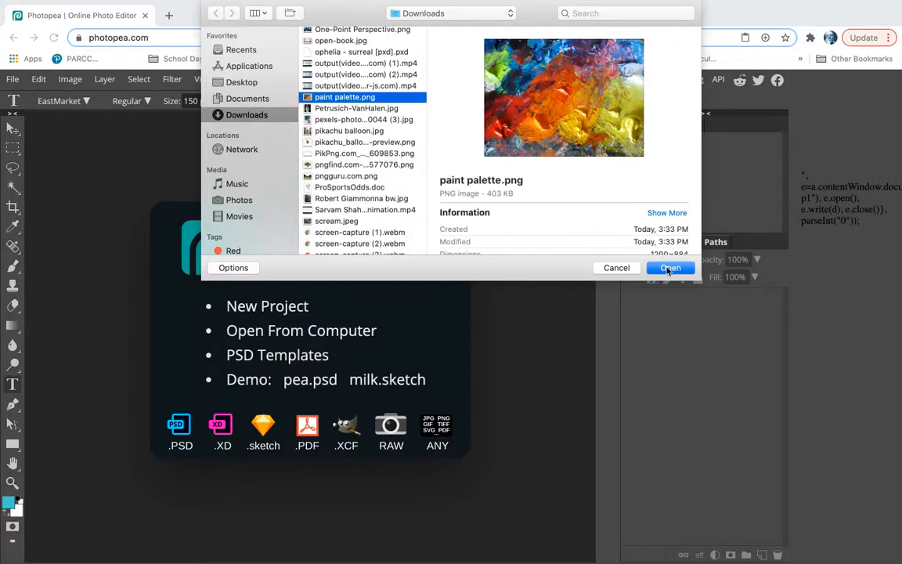
{"action": "left_click", "coordinate": [670, 267]}
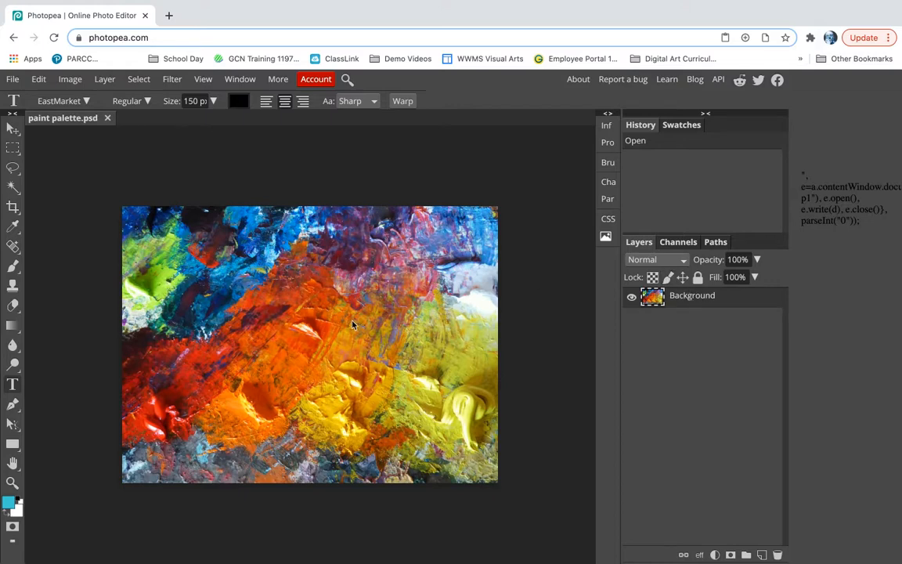
Duplicate the Background layer, and turn the original Background layer grayscale using Hue/Saturation with Saturation at -100
{"action": "right_click", "coordinate": [691, 304]}
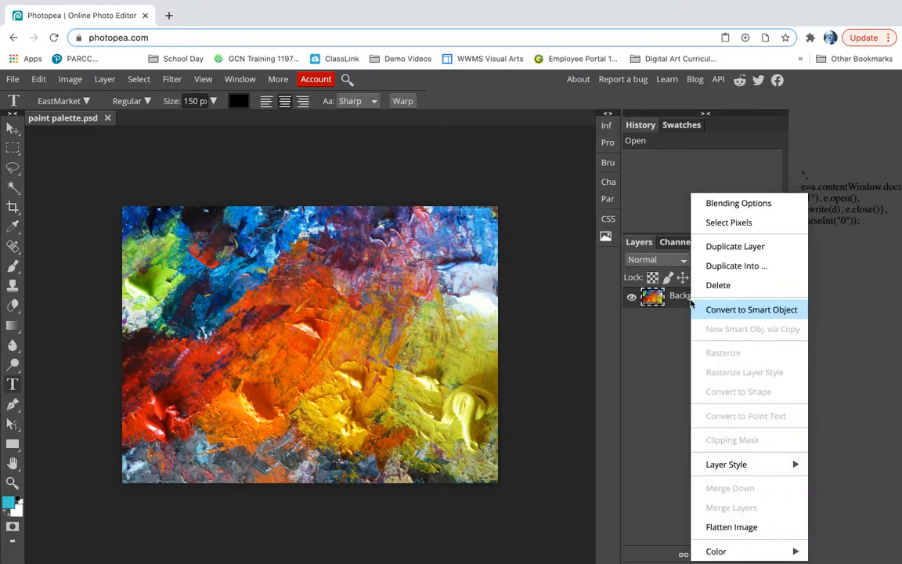
{"action": "left_click", "coordinate": [717, 248]}
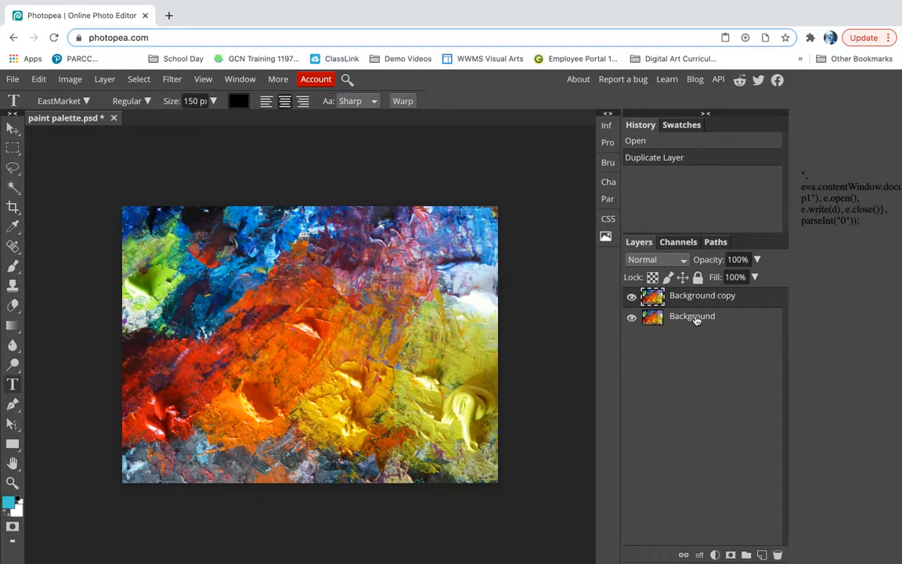
{"action": "left_click", "coordinate": [693, 317]}
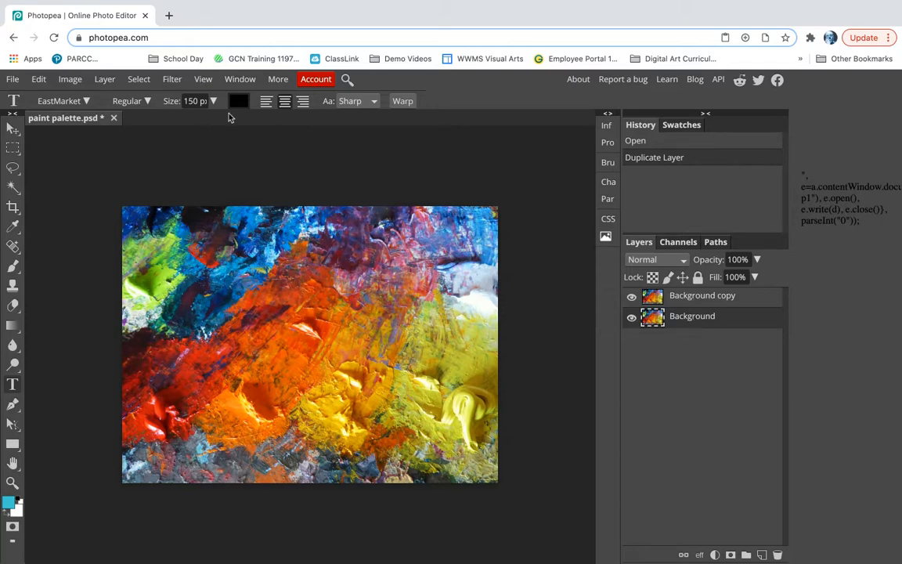
{"action": "left_click", "coordinate": [168, 80]}
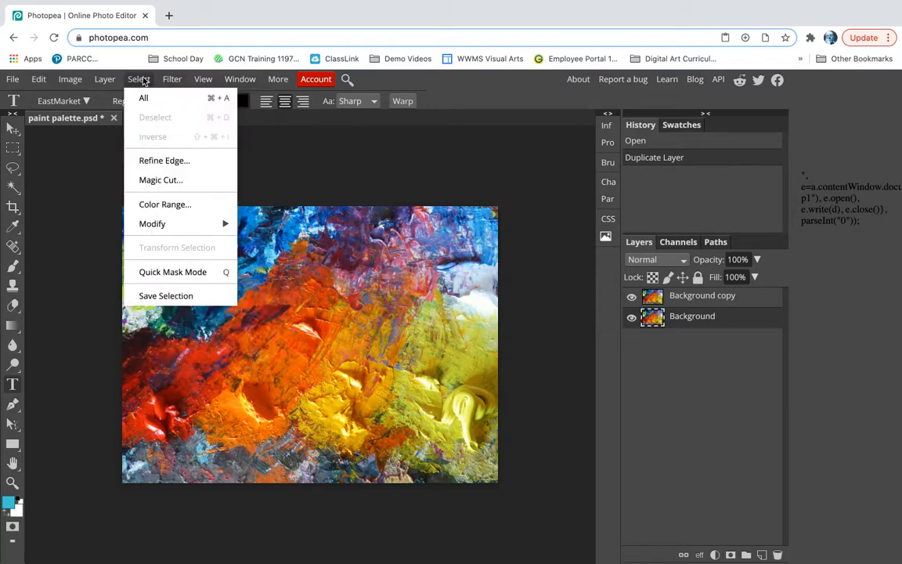
{"action": "mouse_move", "coordinate": [78, 81]}
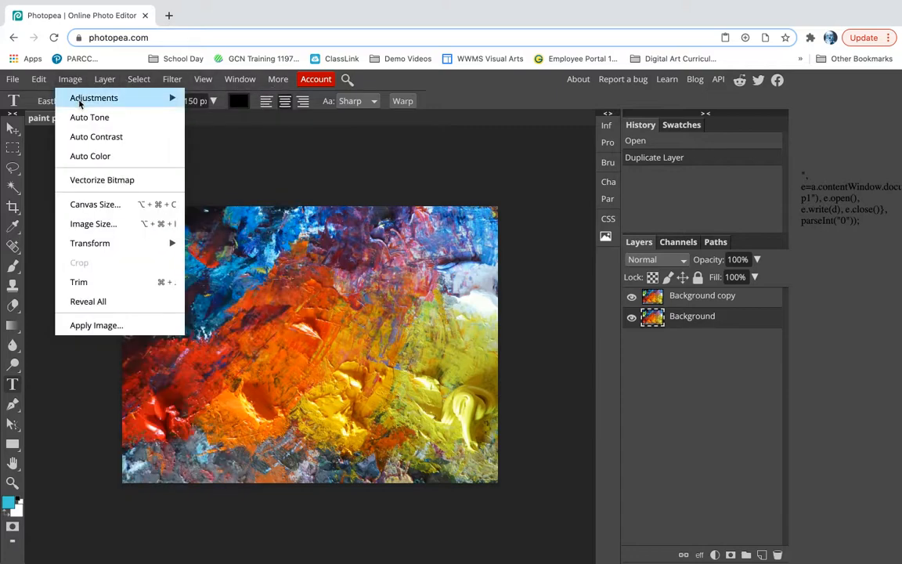
{"action": "mouse_move", "coordinate": [79, 104]}
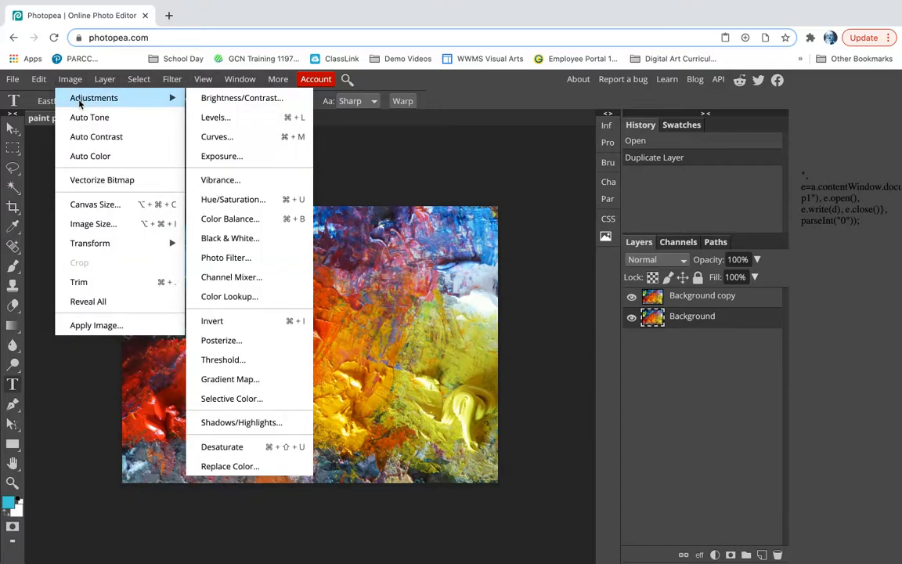
{"action": "left_click", "coordinate": [221, 200]}
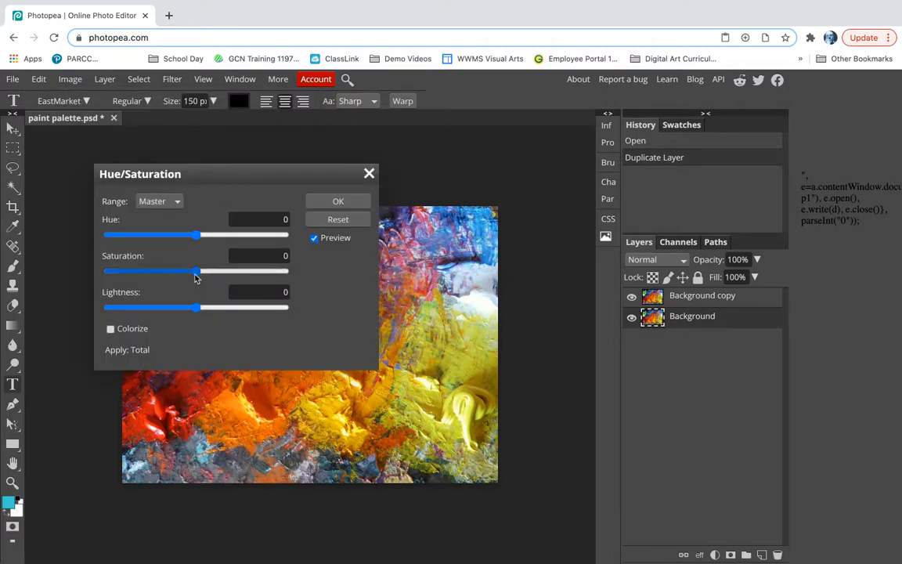
{"action": "left_click_drag", "start_coordinate": [196, 272], "coordinate": [98, 273]}
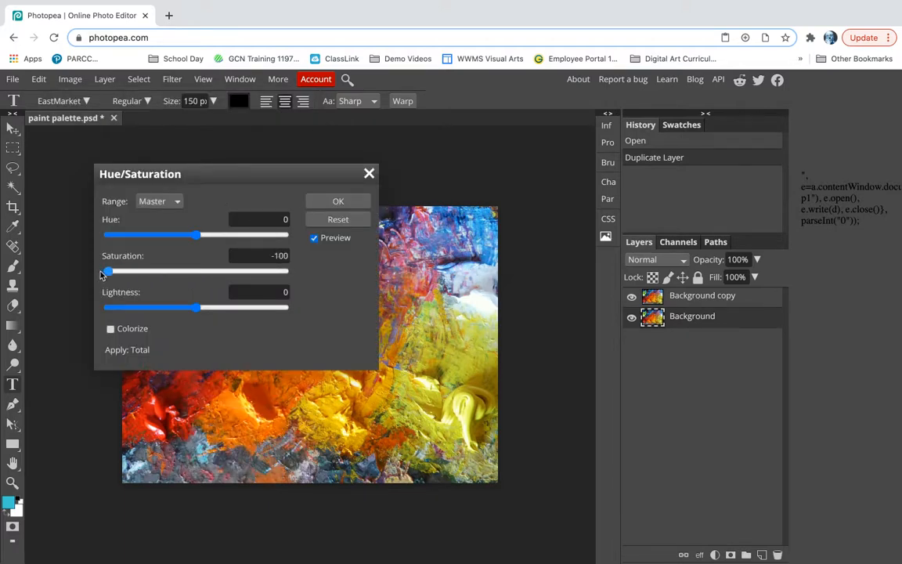
{"action": "left_click", "coordinate": [330, 204]}
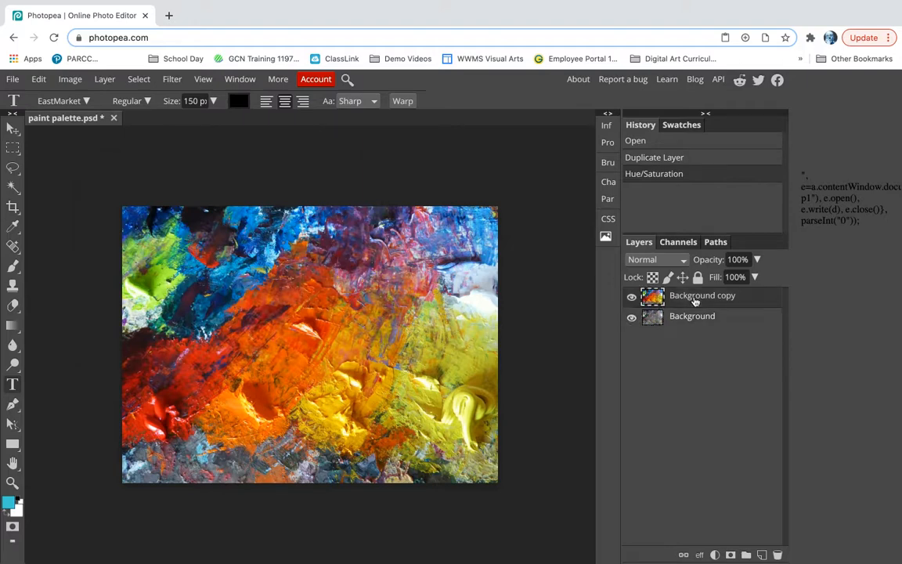
{"action": "left_click", "coordinate": [632, 300]}
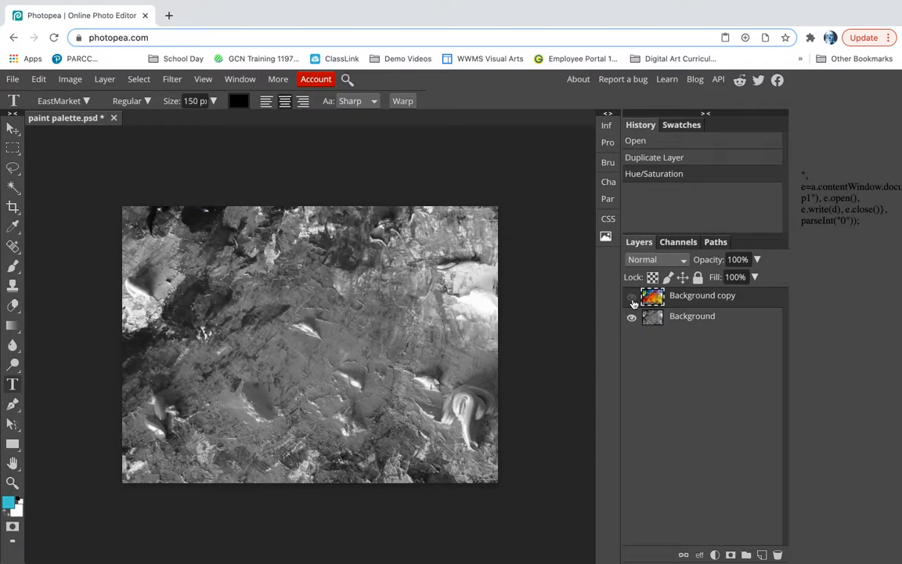
{"action": "left_click", "coordinate": [632, 300]}
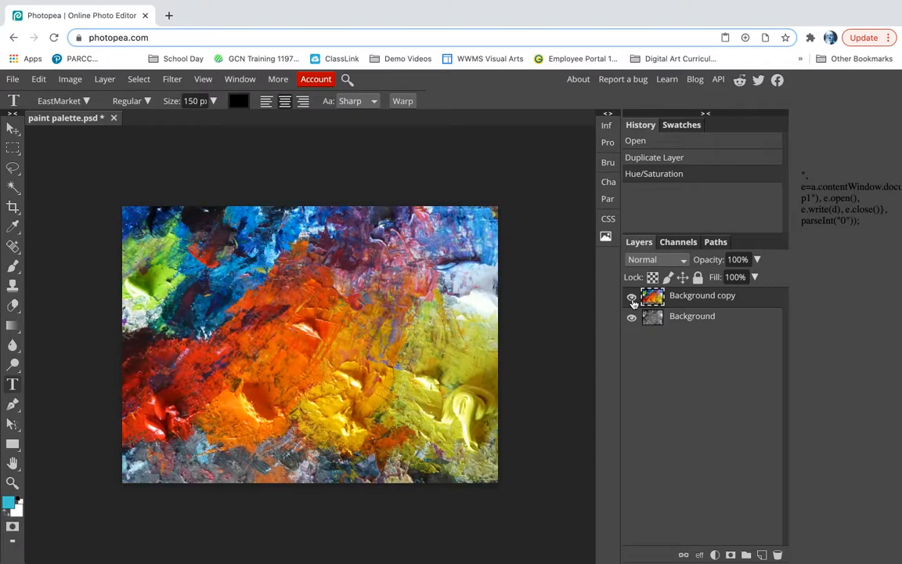
Add the text "Creativity takes courage." with one word per line and move it fully inside the upper part of the image
{"action": "left_click", "coordinate": [13, 385]}
{"action": "left_click", "coordinate": [158, 216]}
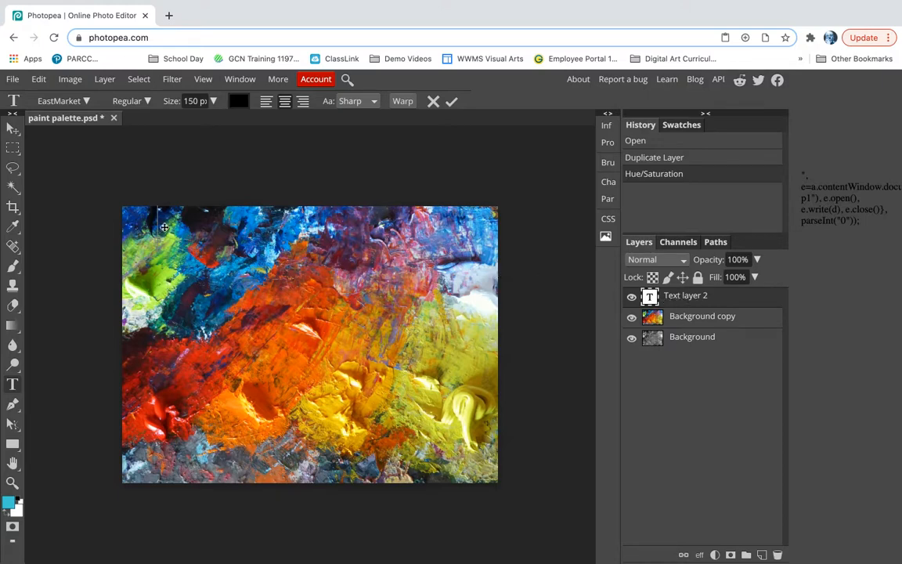
{"action": "type", "text": "Creativity"}
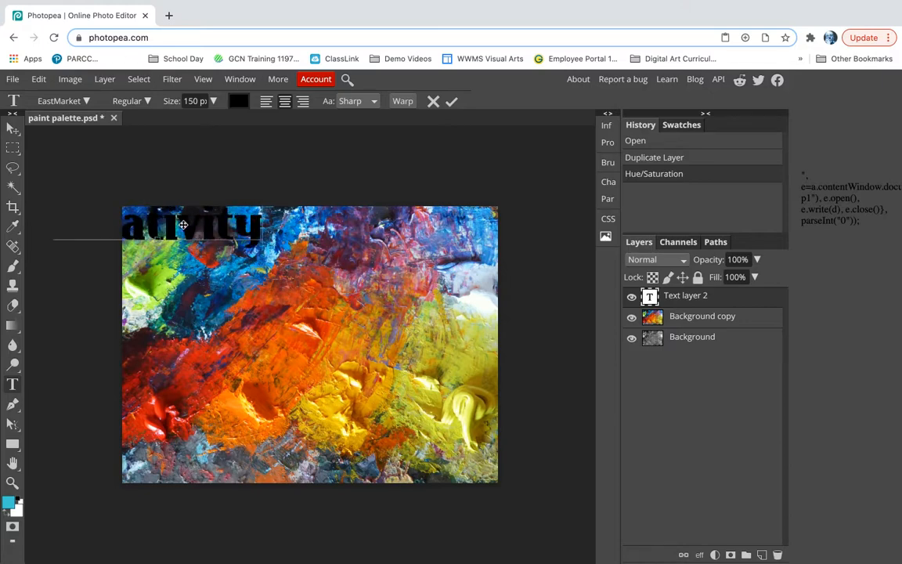
{"action": "key", "text": "Return"}
{"action": "type", "text": "from"}
{"action": "key", "text": "BackSpace"}
{"action": "key", "text": "BackSpace"}
{"action": "key", "text": "BackSpace"}
{"action": "key", "text": "BackSpace"}
{"action": "type", "text": "takes"}
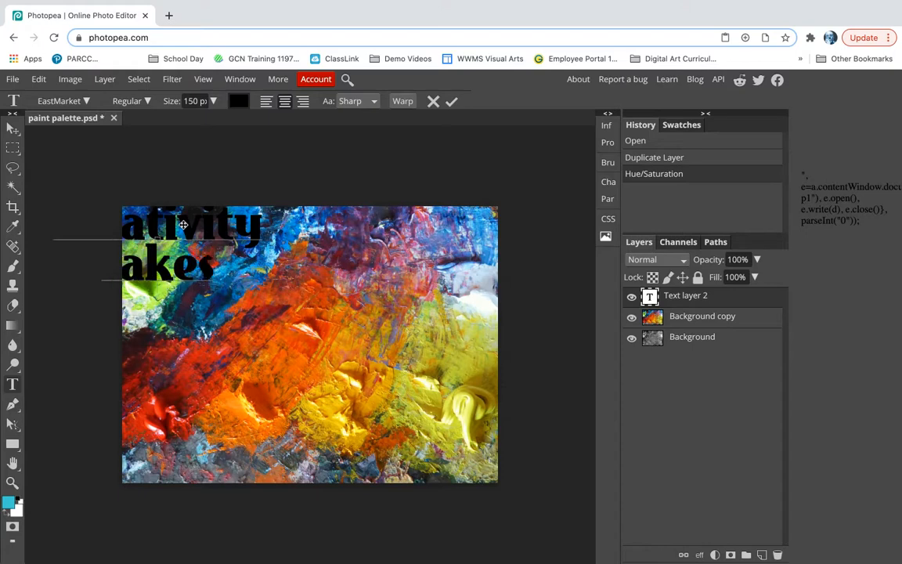
{"action": "key", "text": "Return"}
{"action": "type", "text": "courage."}
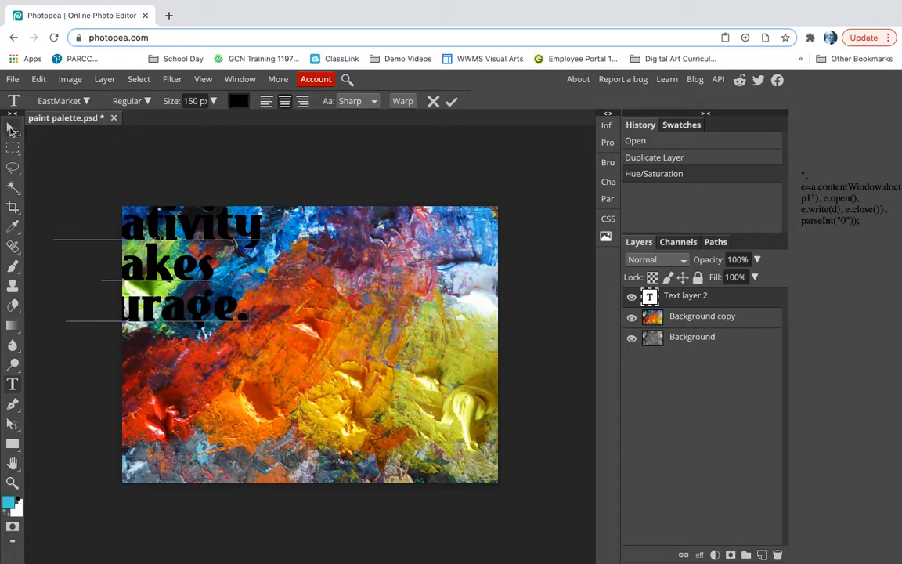
{"action": "left_click", "coordinate": [12, 126]}
{"action": "left_click_drag", "start_coordinate": [154, 232], "coordinate": [252, 252]}
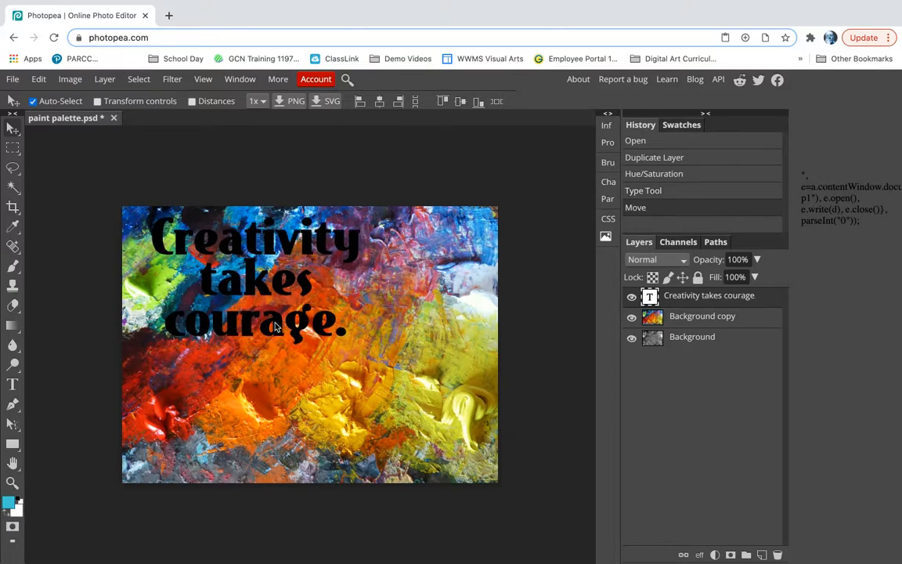
Set the text size to 250 px and move the text to the middle of the image
{"action": "left_click", "coordinate": [12, 383]}
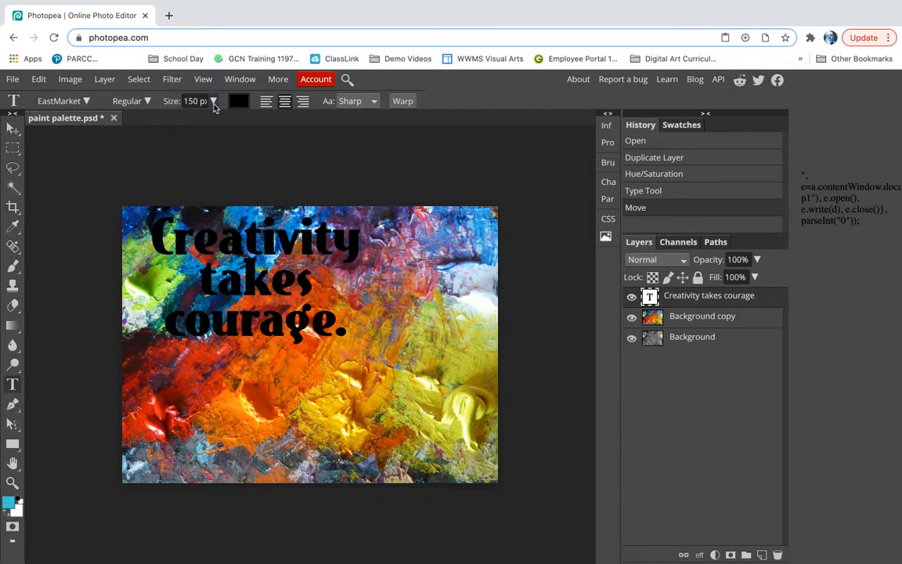
{"action": "left_click", "coordinate": [212, 101]}
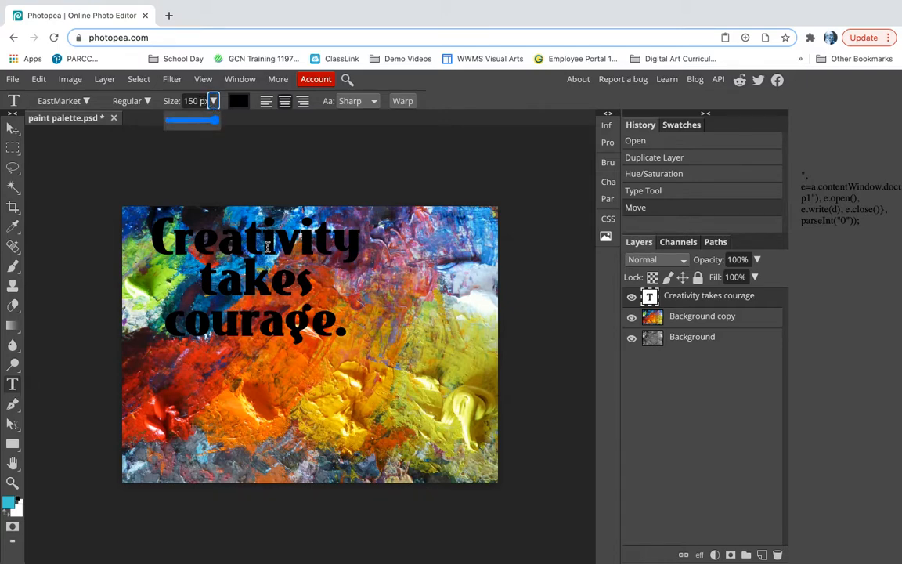
{"action": "left_click", "coordinate": [197, 101]}
{"action": "type", "text": "200"}
{"action": "key", "text": "Return"}
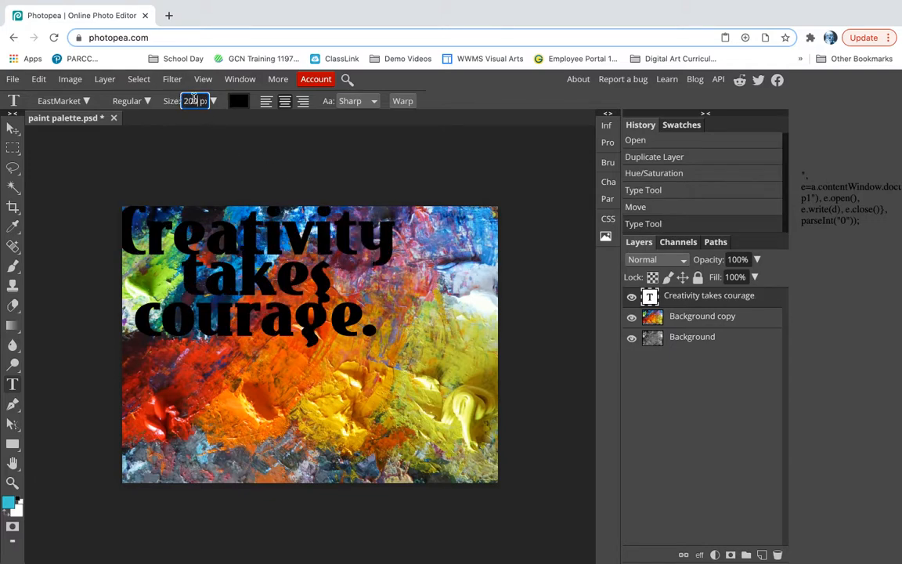
{"action": "key", "text": "BackSpace"}
{"action": "key", "text": "BackSpace"}
{"action": "type", "text": "5"}
{"action": "left_click", "coordinate": [12, 128]}
{"action": "left_click_drag", "start_coordinate": [205, 205], "coordinate": [276, 282]}
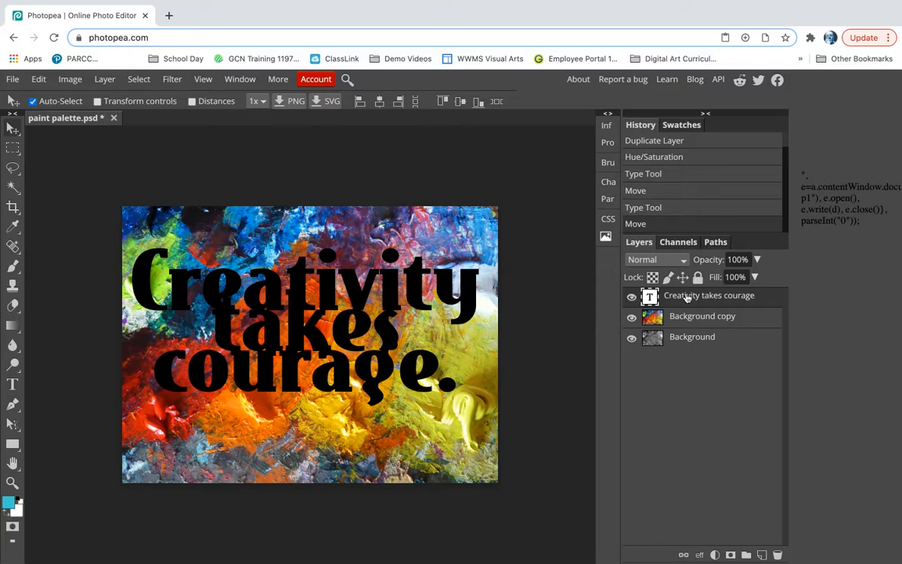
Set the text's leading to 200 px so the lines spread apart, and nudge the text block to center it on the image
{"action": "left_click", "coordinate": [609, 181]}
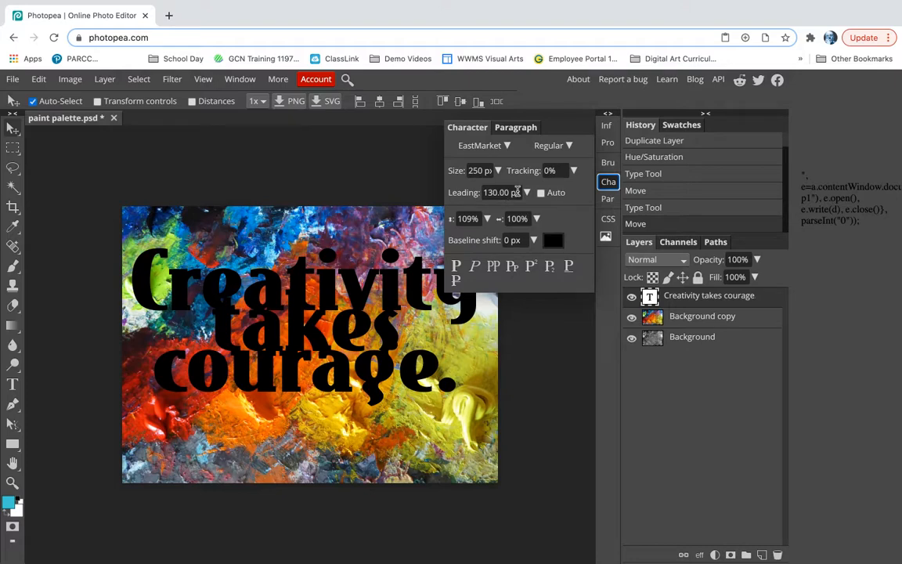
{"action": "left_click", "coordinate": [527, 193]}
{"action": "left_click_drag", "start_coordinate": [527, 211], "coordinate": [539, 208]}
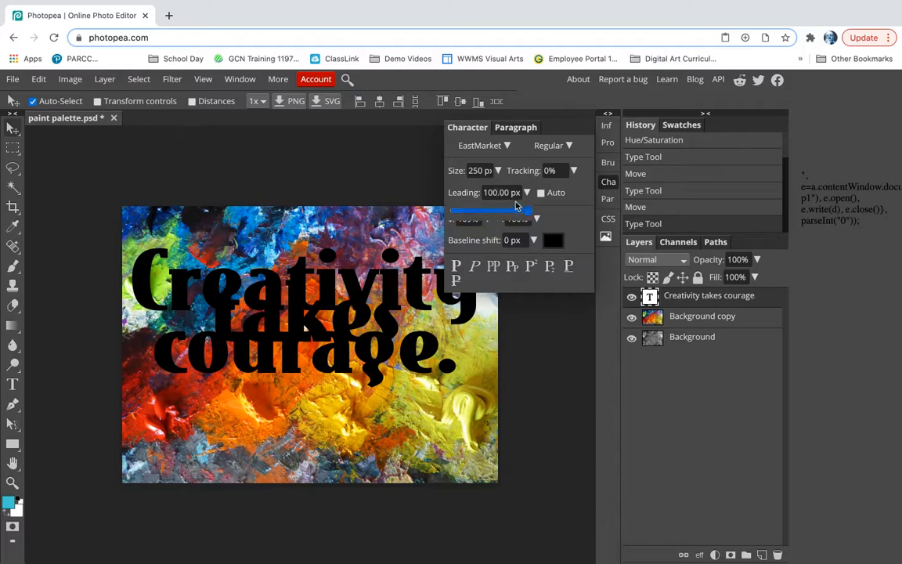
{"action": "left_click", "coordinate": [482, 195]}
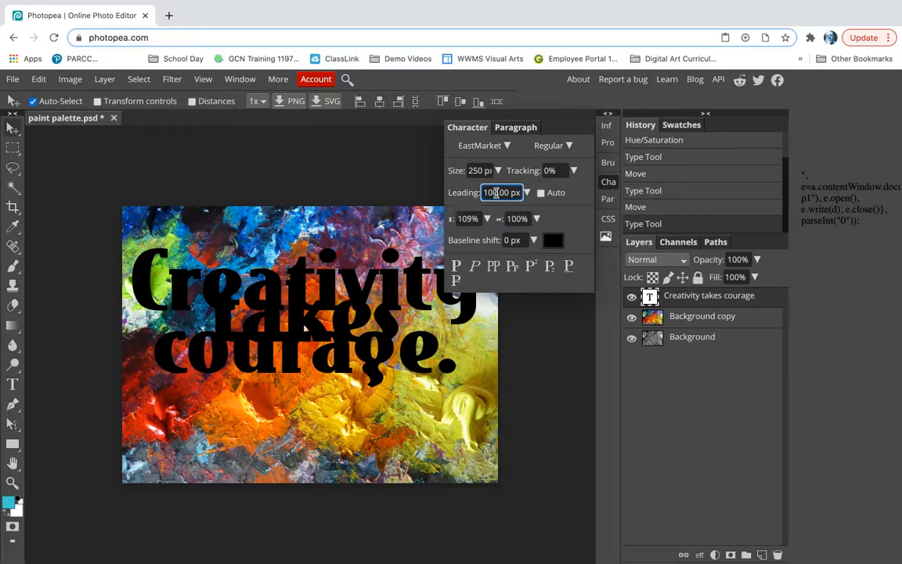
{"action": "type", "text": "150"}
{"action": "key", "text": "Return"}
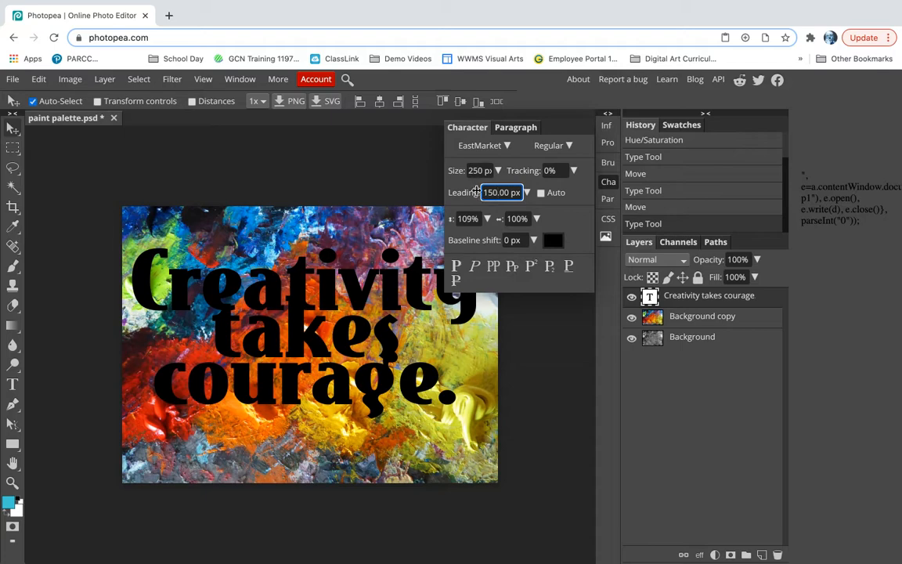
{"action": "key", "text": "BackSpace"}
{"action": "key", "text": "BackSpace"}
{"action": "type", "text": "75"}
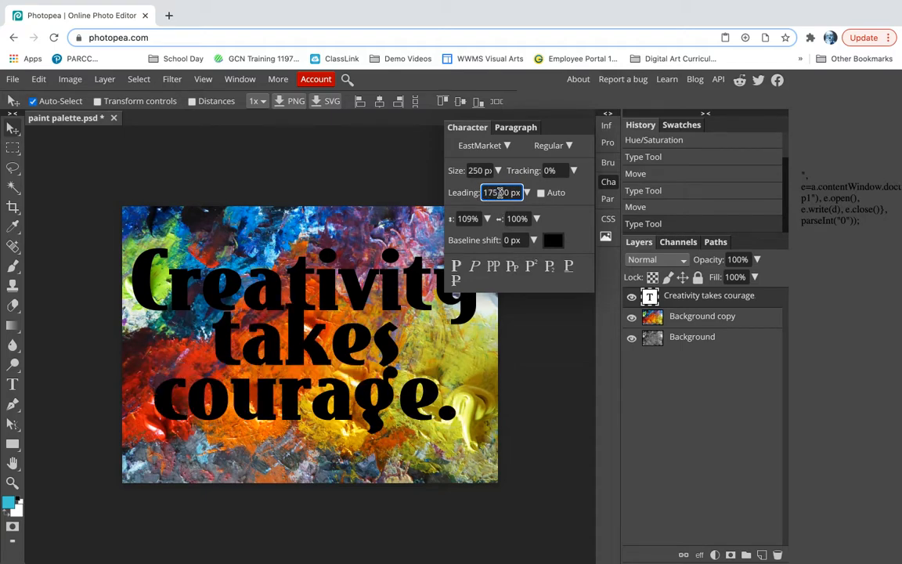
{"action": "key", "text": "BackSpace"}
{"action": "key", "text": "BackSpace"}
{"action": "key", "text": "BackSpace"}
{"action": "type", "text": "200"}
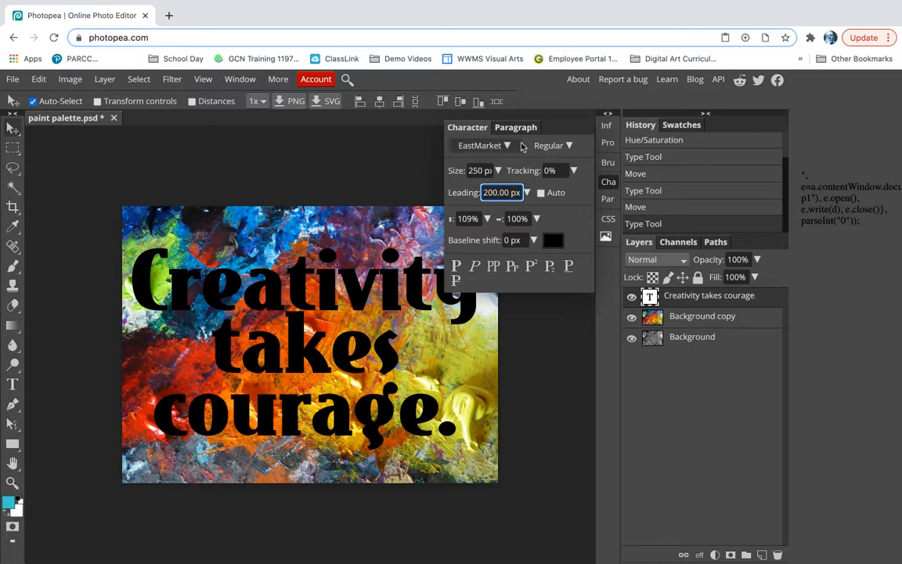
{"action": "left_click", "coordinate": [608, 184]}
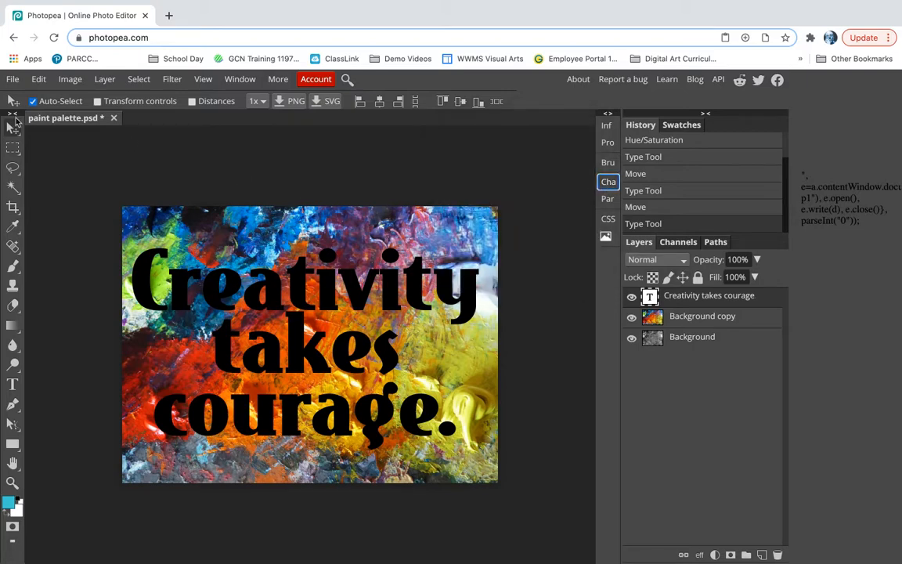
{"action": "mouse_move", "coordinate": [276, 287]}
{"action": "left_mouse_down"}
{"action": "mouse_move", "coordinate": [283, 295]}
{"action": "mouse_move", "coordinate": [283, 282]}
{"action": "left_mouse_up"}
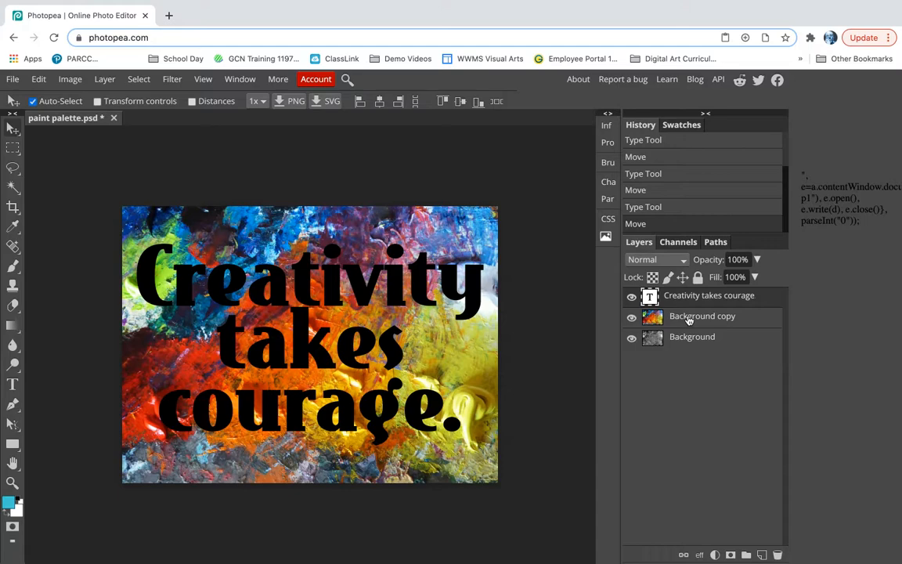
{"action": "left_click_drag", "start_coordinate": [688, 319], "coordinate": [688, 295]}
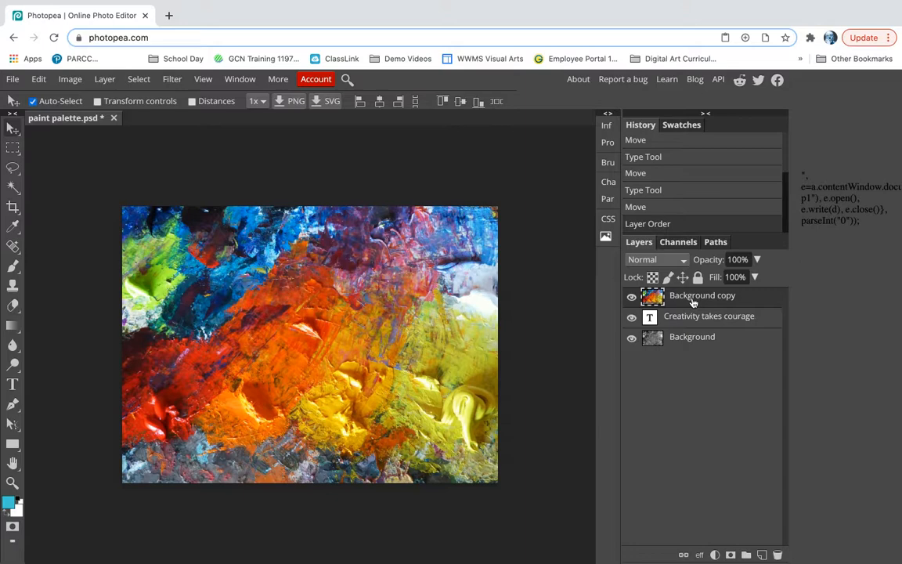
{"action": "right_click", "coordinate": [693, 303]}
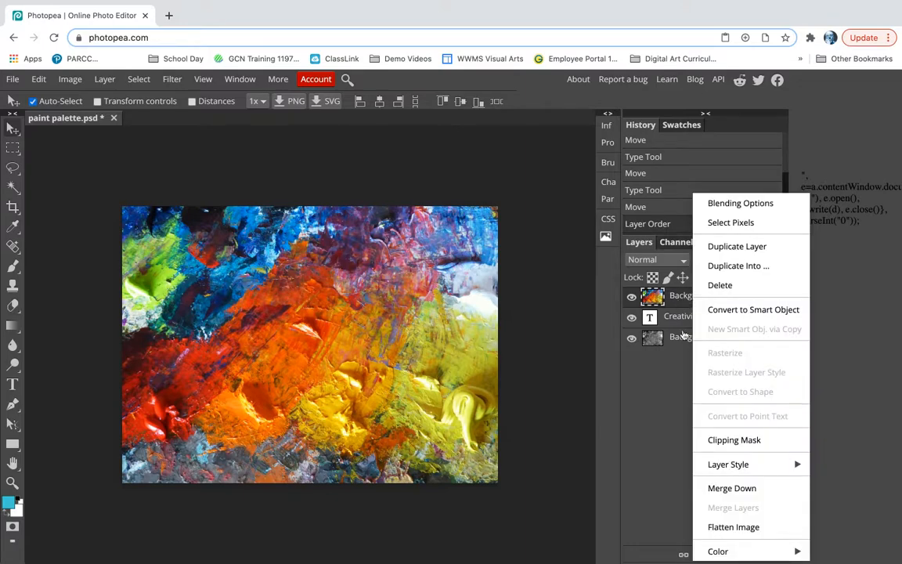
{"action": "left_click", "coordinate": [724, 440]}
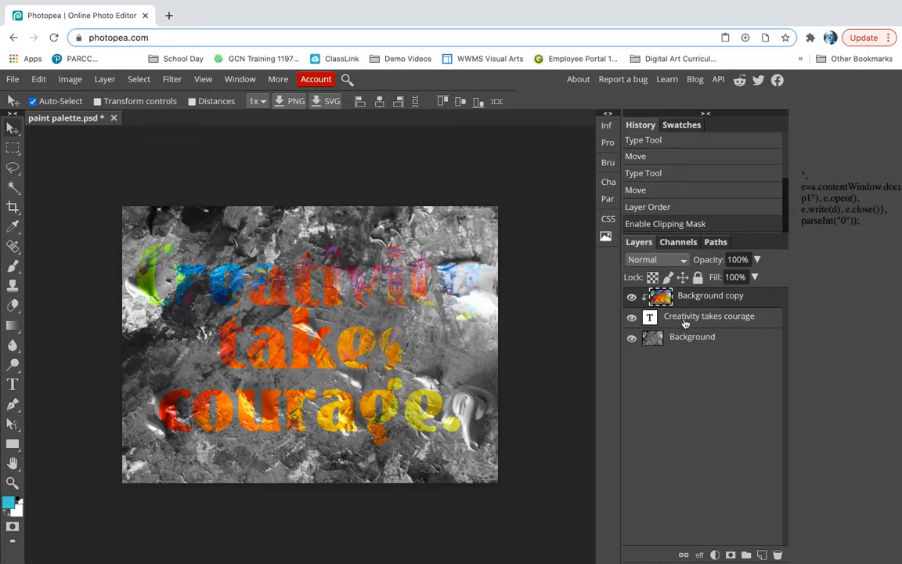
{"action": "key", "text": "ctrl+z"}
{"action": "left_click_drag", "start_coordinate": [677, 317], "coordinate": [676, 298]}
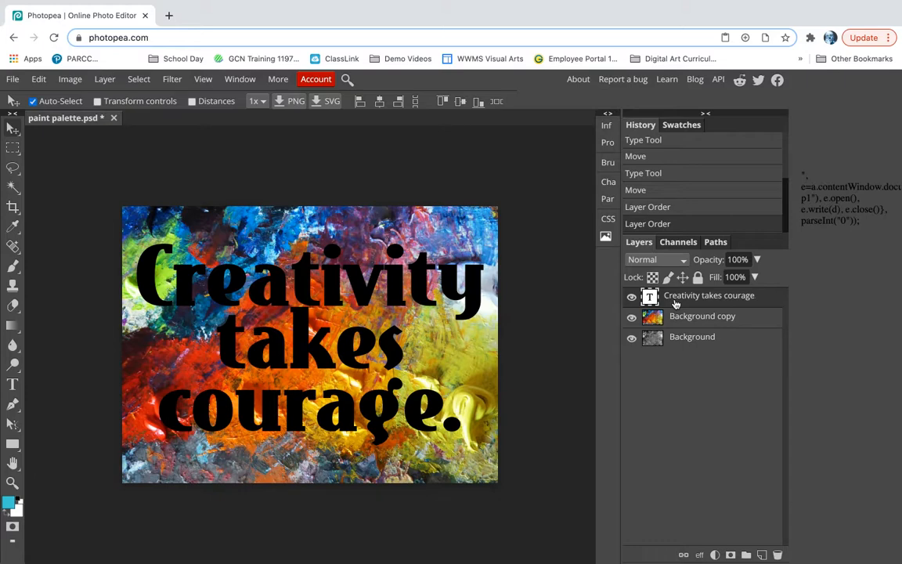
Move the Background copy layer above the text layer and clip it to the text with a clipping mask
{"action": "left_click_drag", "start_coordinate": [685, 323], "coordinate": [685, 297]}
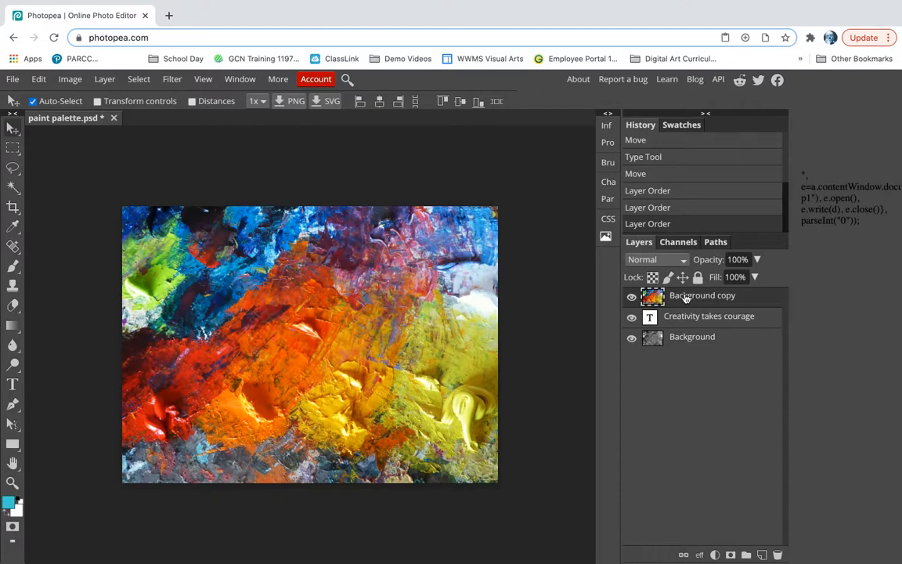
{"action": "right_click", "coordinate": [685, 296]}
{"action": "left_click", "coordinate": [728, 440]}
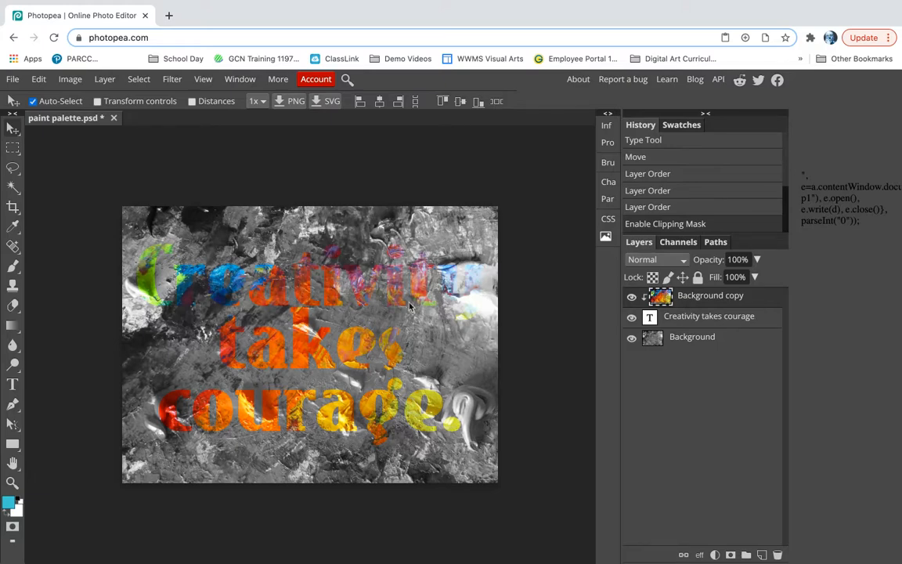
Add a black outside Stroke layer style of 12 px at 100% opacity to the "Creativity takes courage" text layer
{"action": "left_click", "coordinate": [703, 319]}
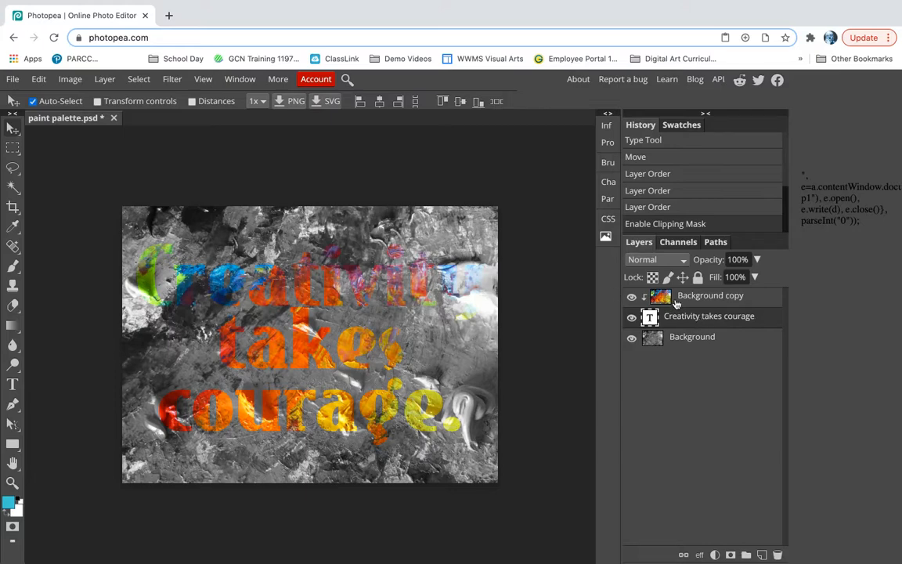
{"action": "left_click", "coordinate": [110, 80]}
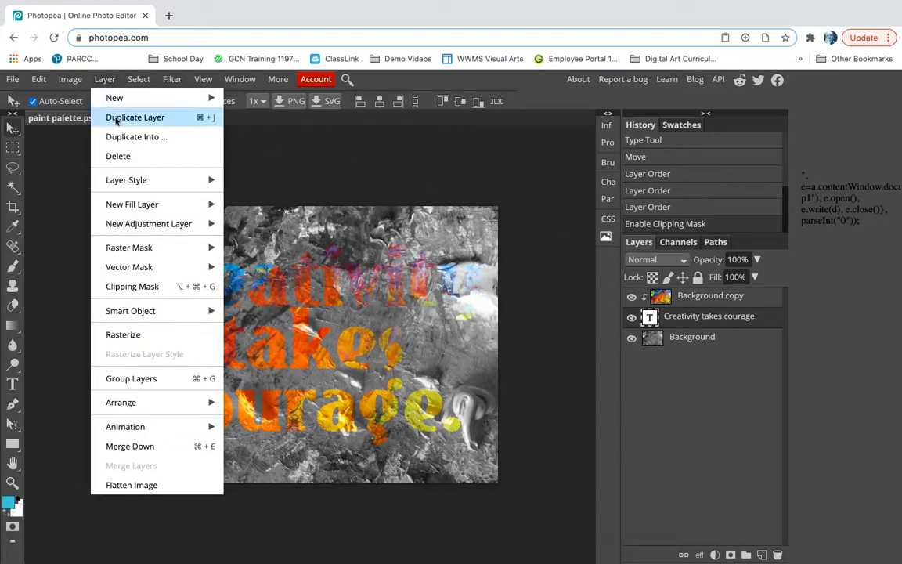
{"action": "mouse_move", "coordinate": [123, 182]}
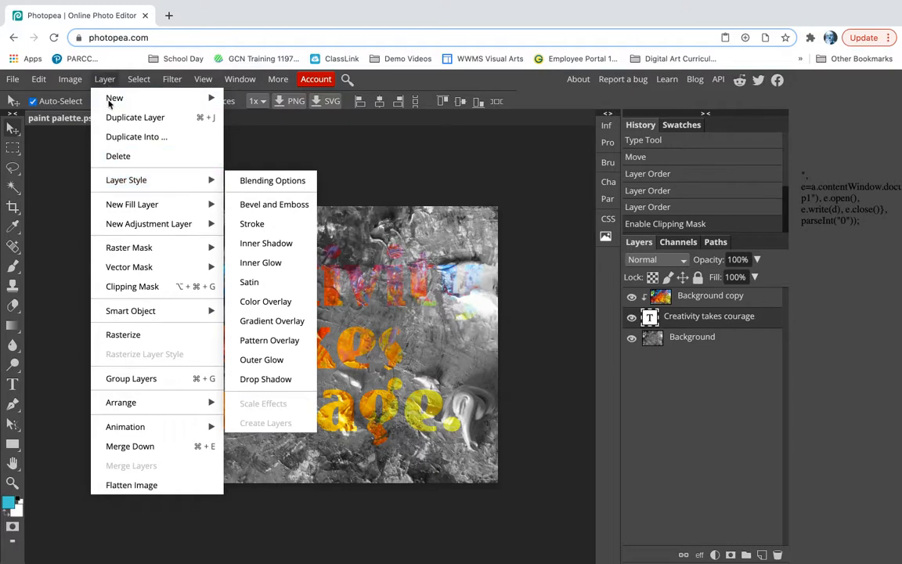
{"action": "left_click", "coordinate": [252, 224]}
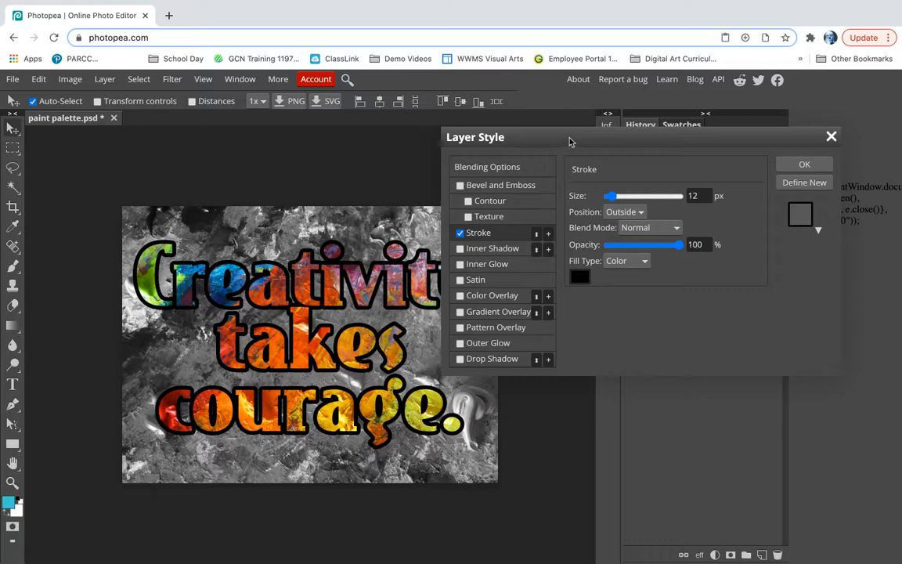
{"action": "left_click_drag", "start_coordinate": [569, 140], "coordinate": [615, 113]}
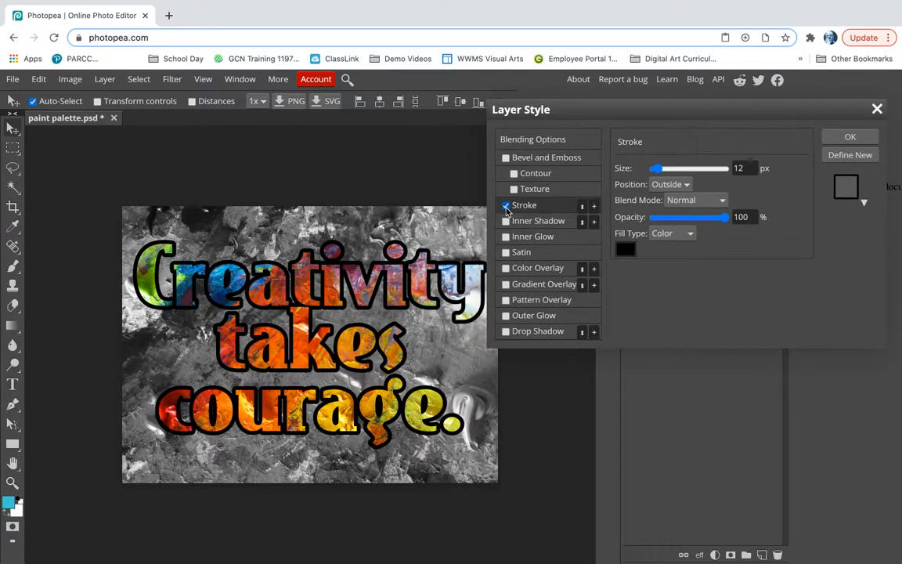
{"action": "mouse_move", "coordinate": [656, 169]}
{"action": "left_mouse_down"}
{"action": "mouse_move", "coordinate": [671, 169]}
{"action": "mouse_move", "coordinate": [657, 174]}
{"action": "left_mouse_up"}
{"action": "left_click", "coordinate": [848, 139]}
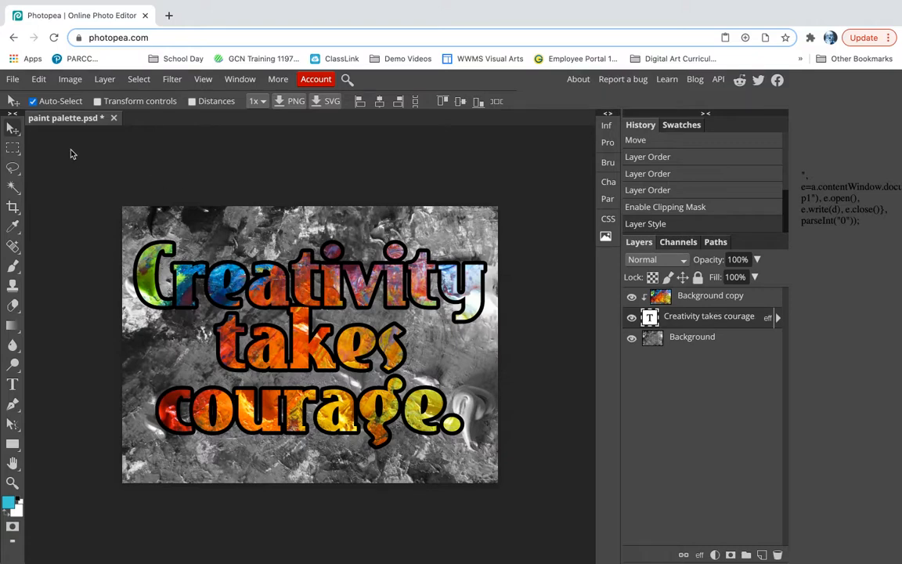
Export the finished design as a PNG at 1200 × 884 px and 100% quality
{"action": "left_click", "coordinate": [14, 80]}
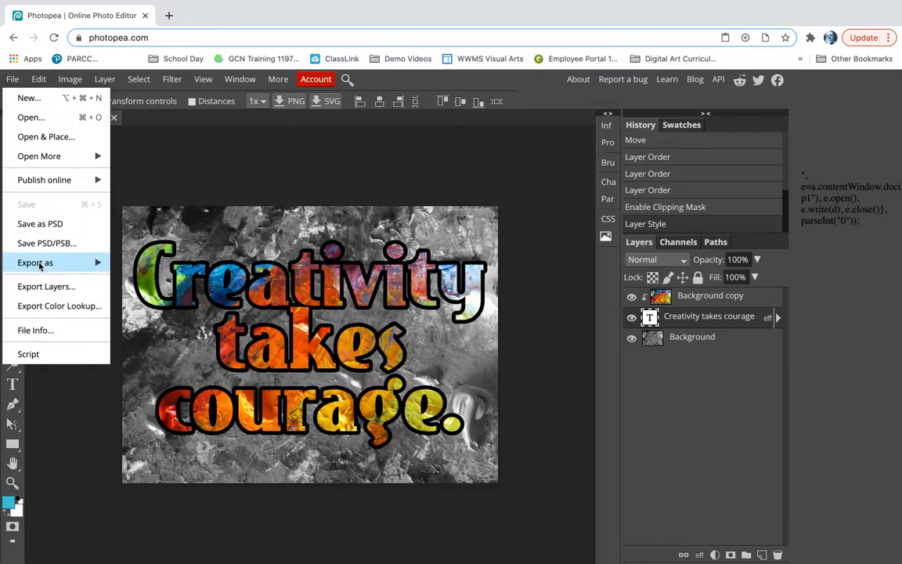
{"action": "mouse_move", "coordinate": [40, 266]}
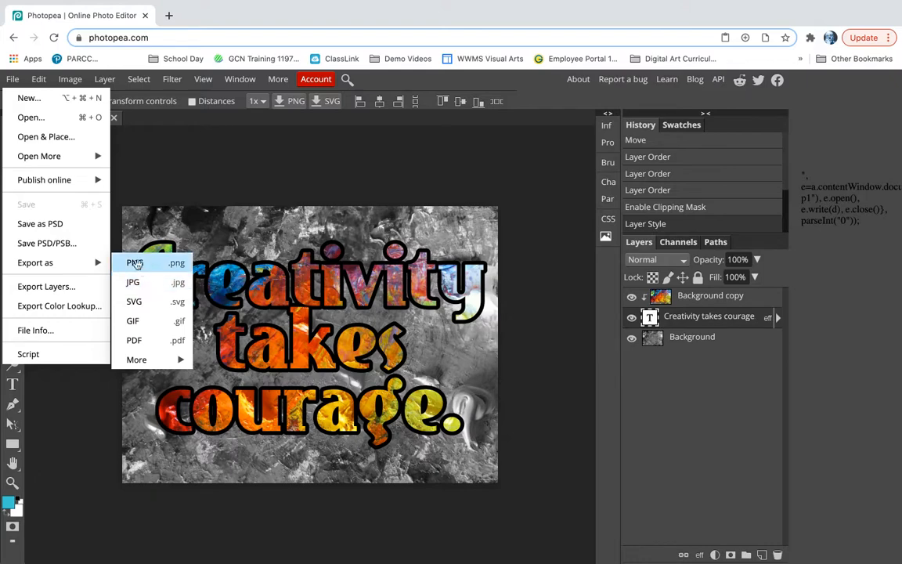
{"action": "left_click", "coordinate": [134, 263]}
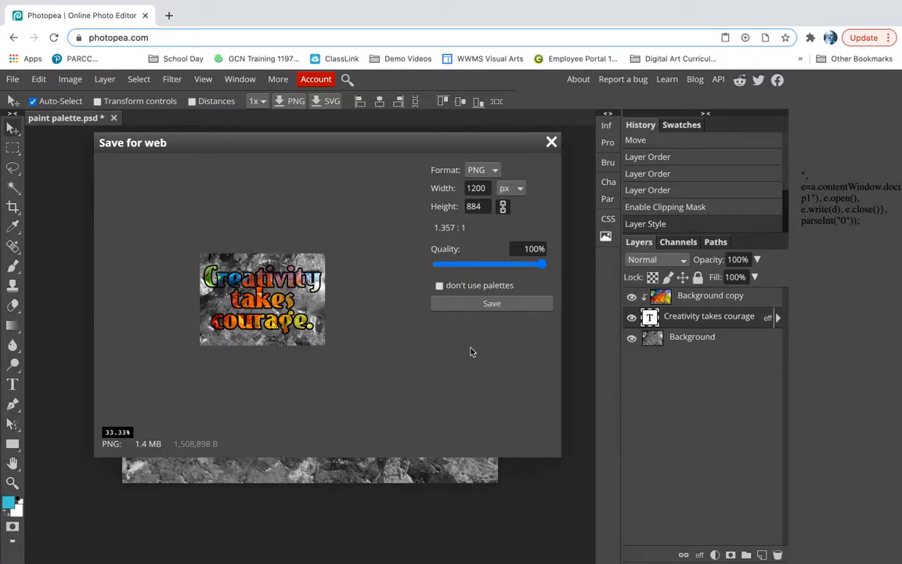
{"action": "left_click", "coordinate": [492, 304]}
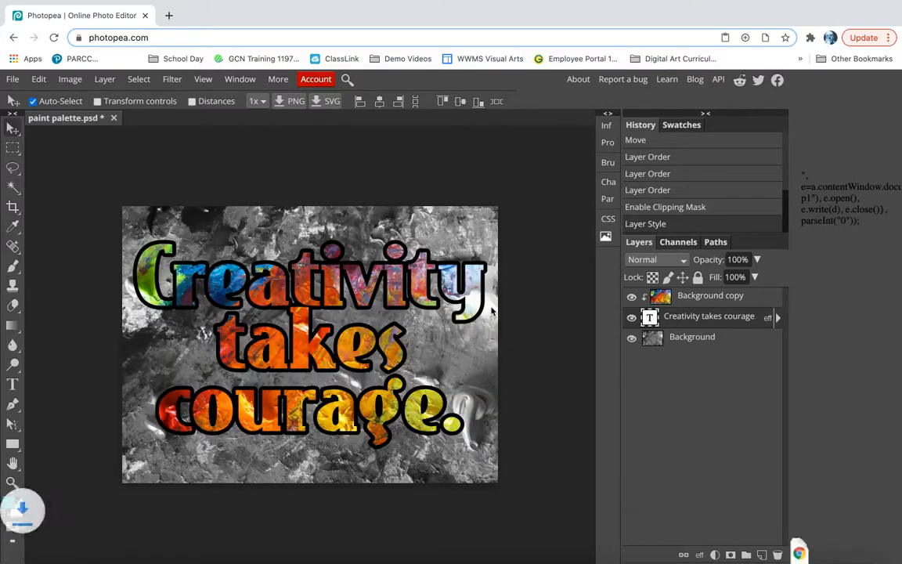